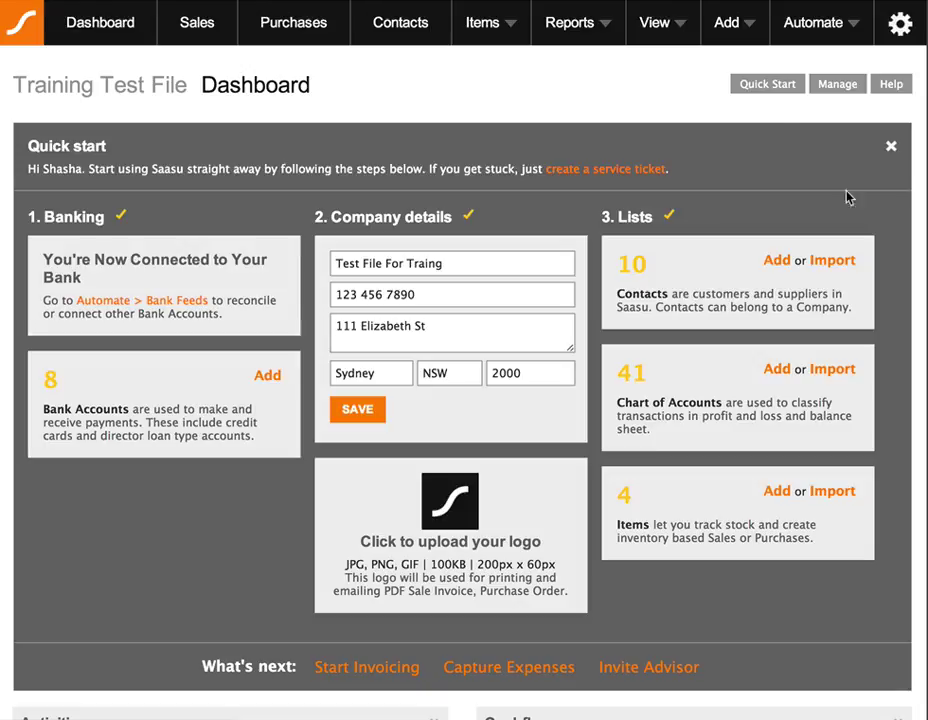
# - Open the Automate menu in the Training Test File dashboard's top navigation bar
pyautogui.click(829, 21)
# - Go to Automate > Bank Feeds and check the available Inbox view options
pyautogui.click(770, 88)
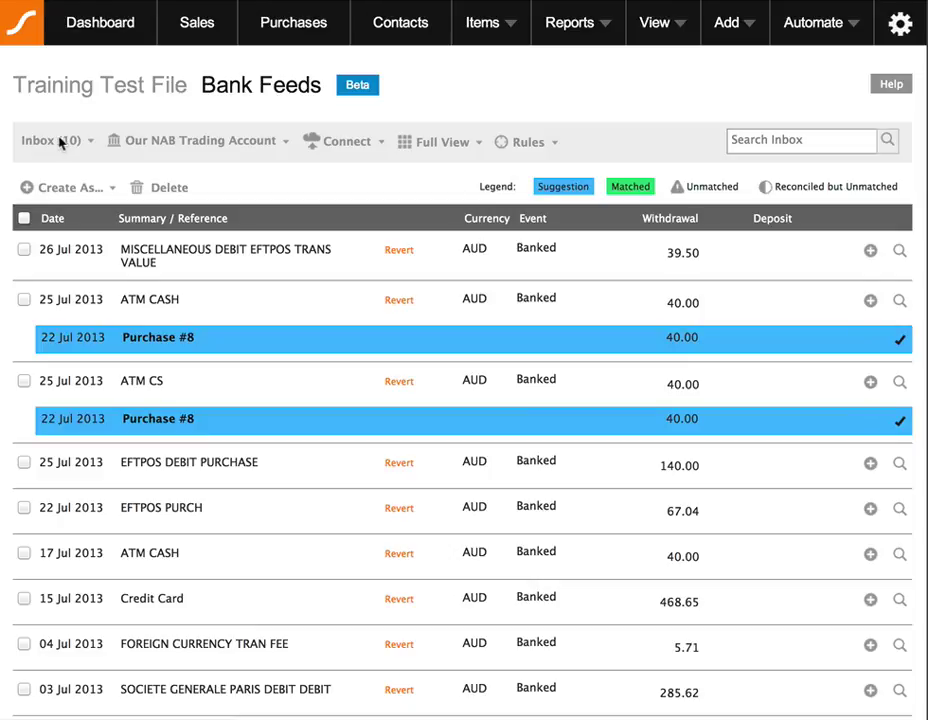
pyautogui.click(88, 145)
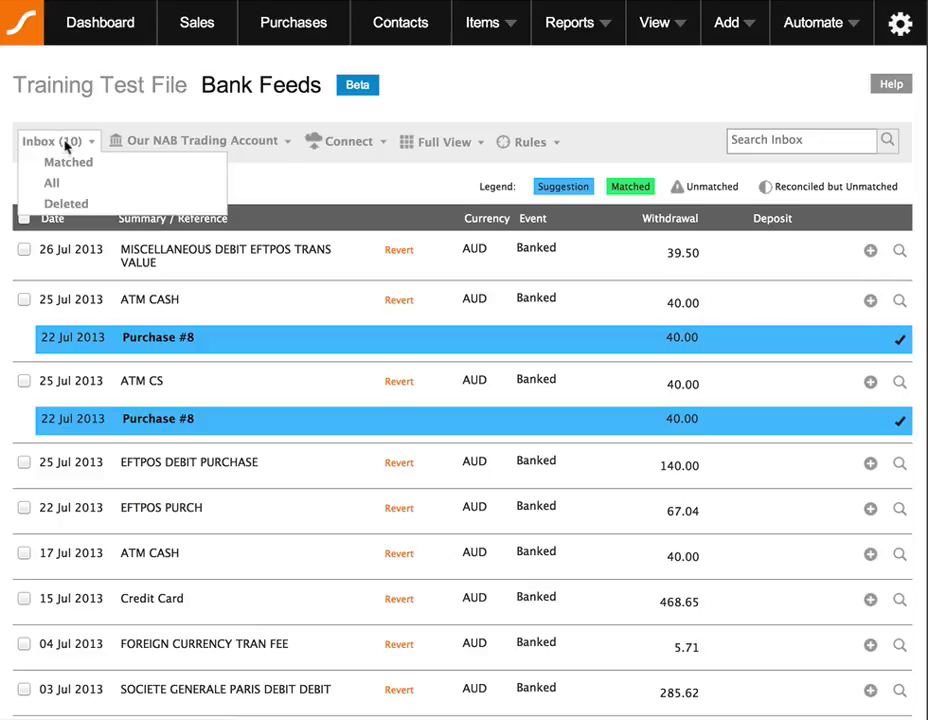
pyautogui.click(279, 196)
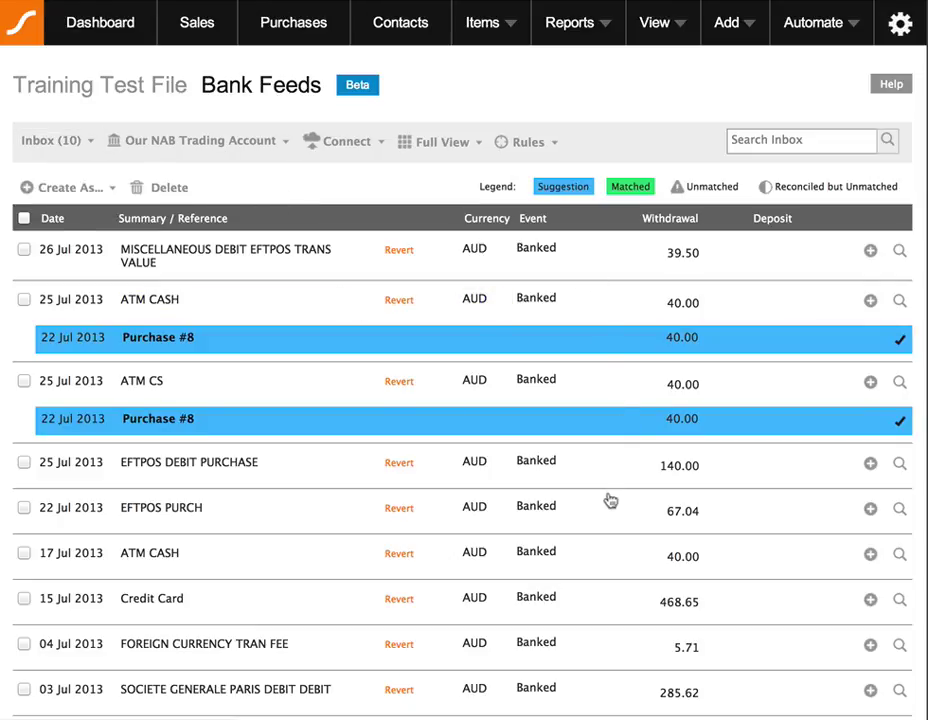
# - Scroll through the 10 inbox transactions from Our NAB Trading Account
pyautogui.scroll(-1, 610, 500)
pyautogui.scroll(-5, 610, 500)
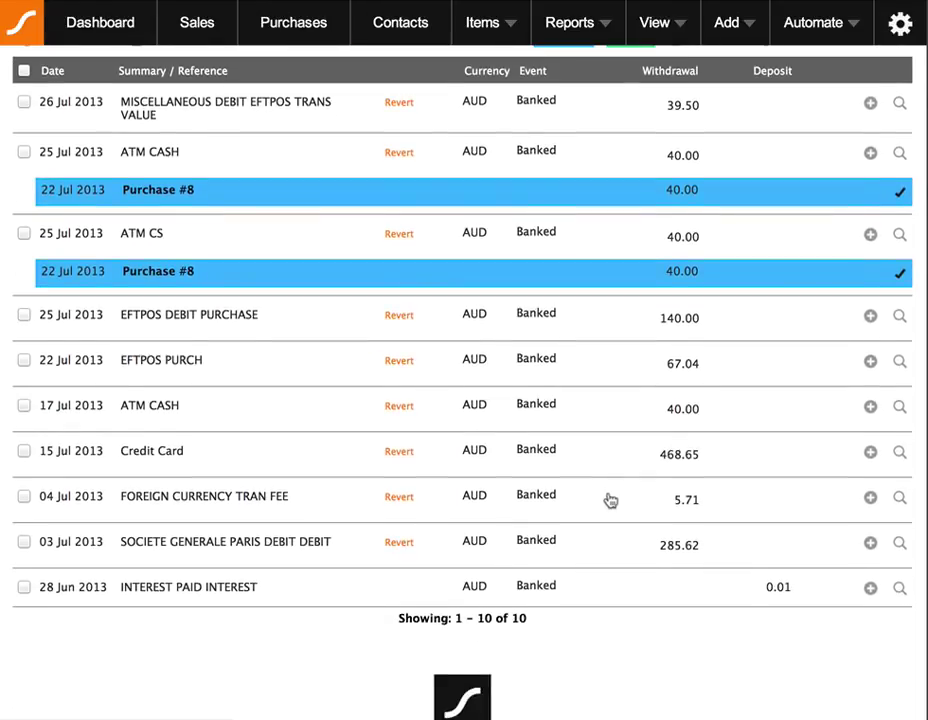
pyautogui.scroll(3, 610, 500)
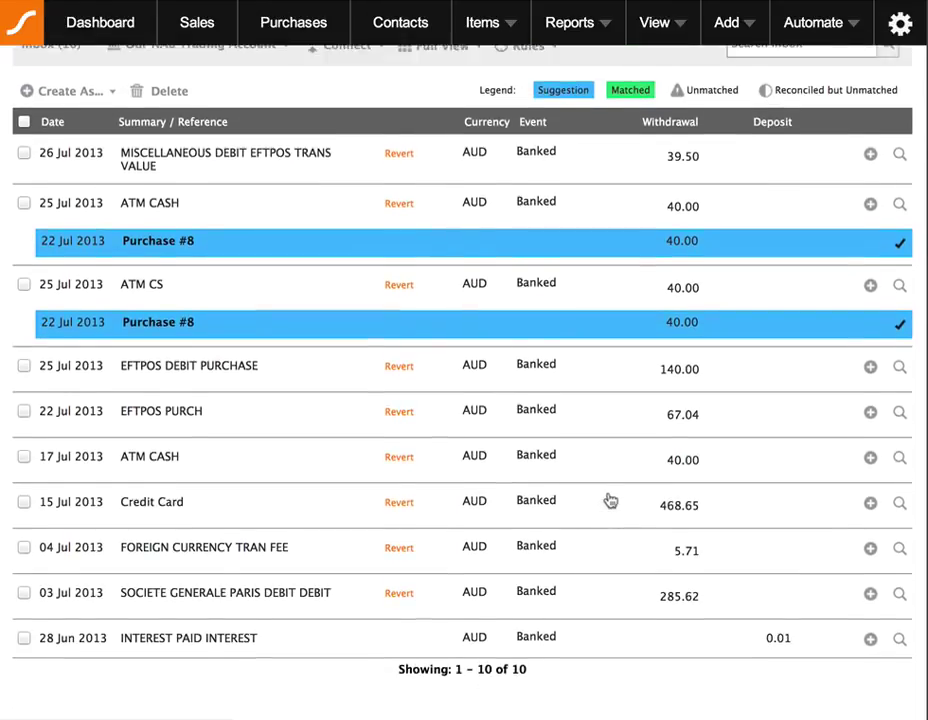
pyautogui.scroll(2, 610, 500)
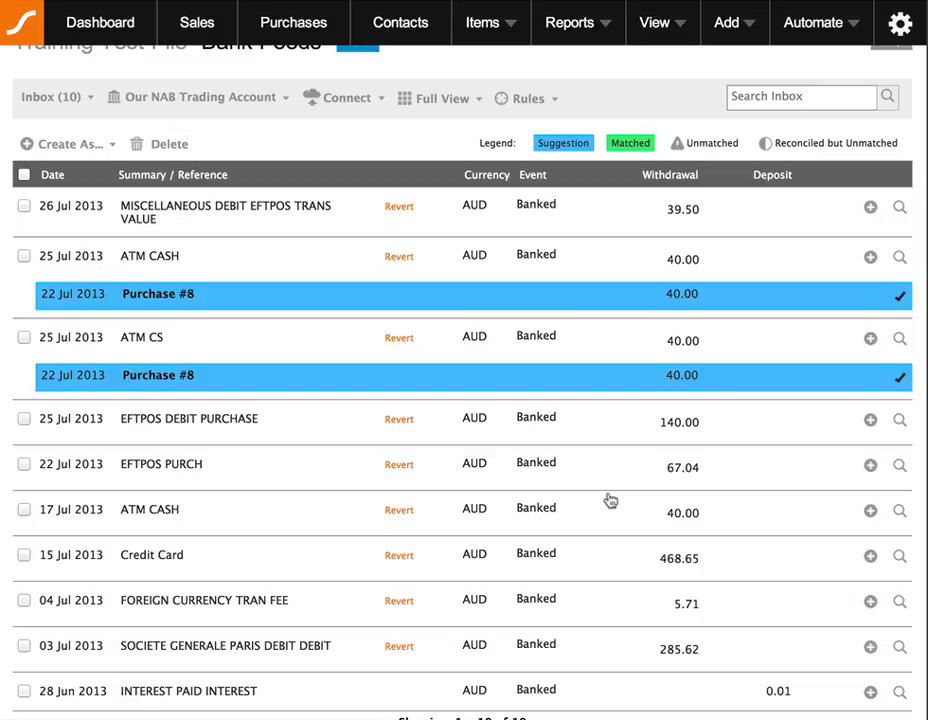
pyautogui.scroll(2, 610, 500)
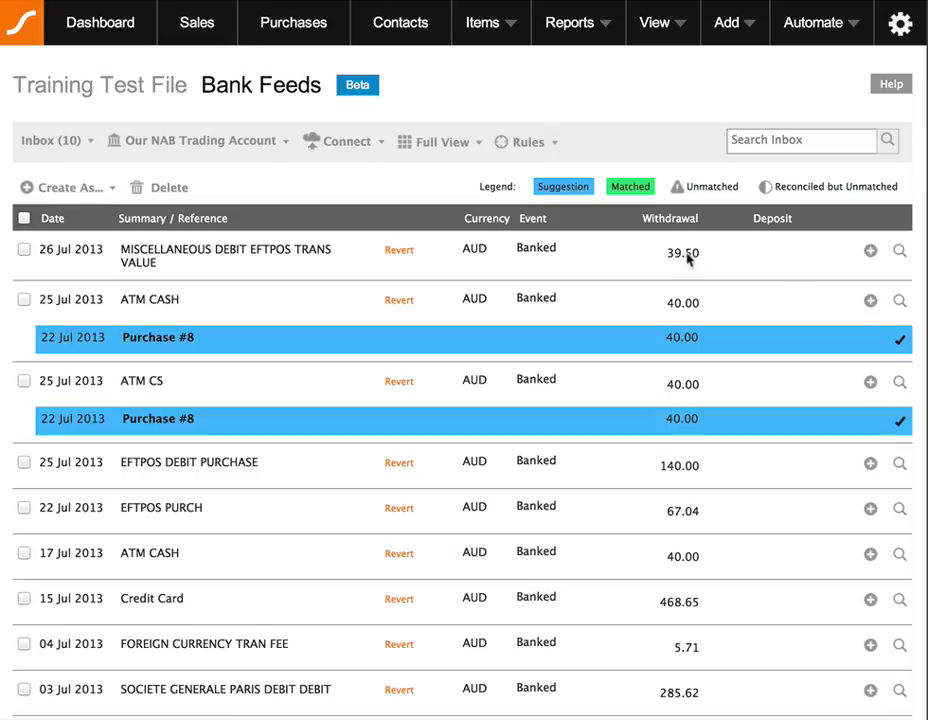
pyautogui.click(871, 255)
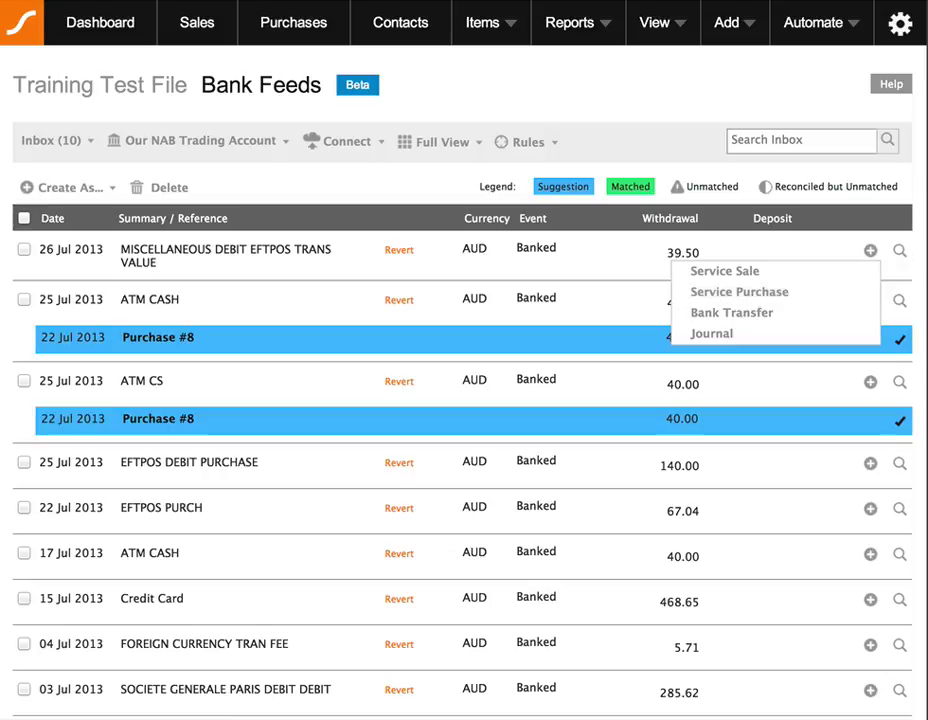
pyautogui.click(752, 301)
pyautogui.scroll(-3, 464, 400)
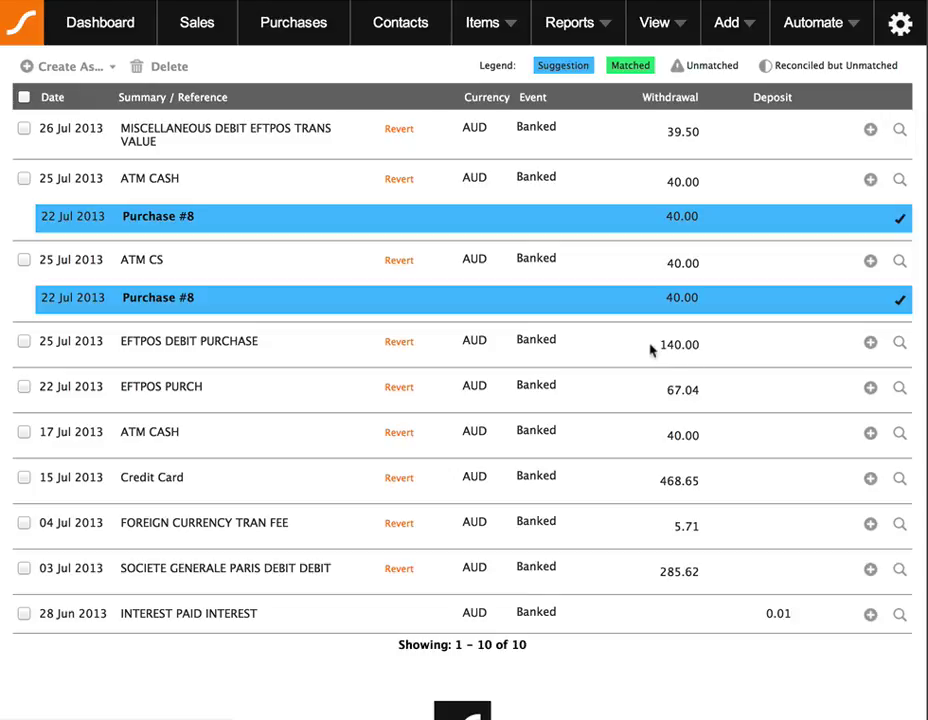
# - Search Purchase Payments for a match to the 25 Jul 2013 140.00 EFTPOS DEBIT PURCHASE
pyautogui.click(900, 345)
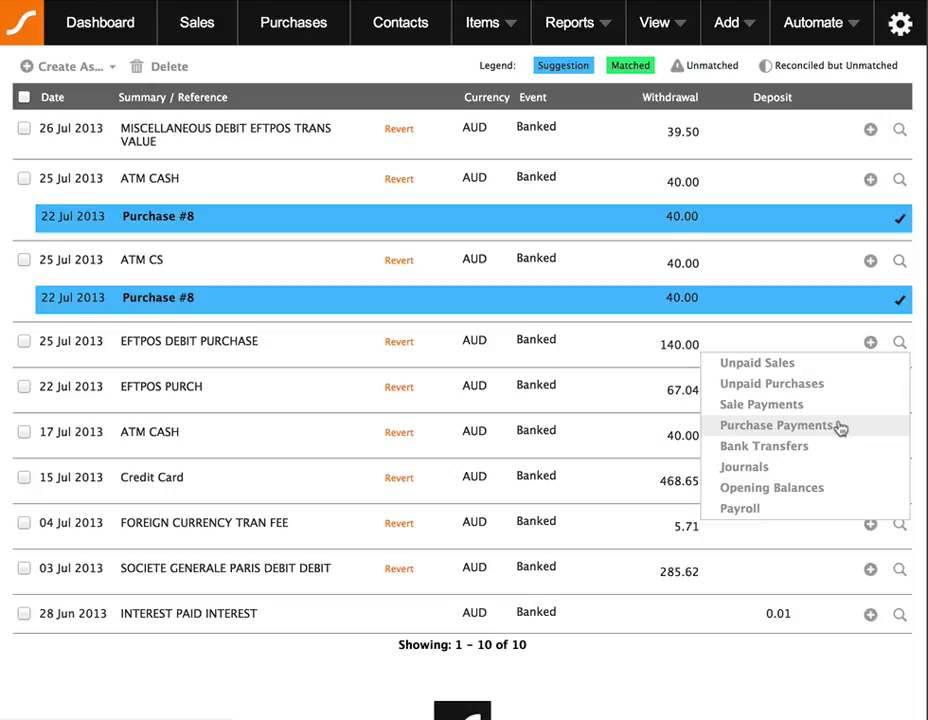
pyautogui.scroll(1, 840, 428)
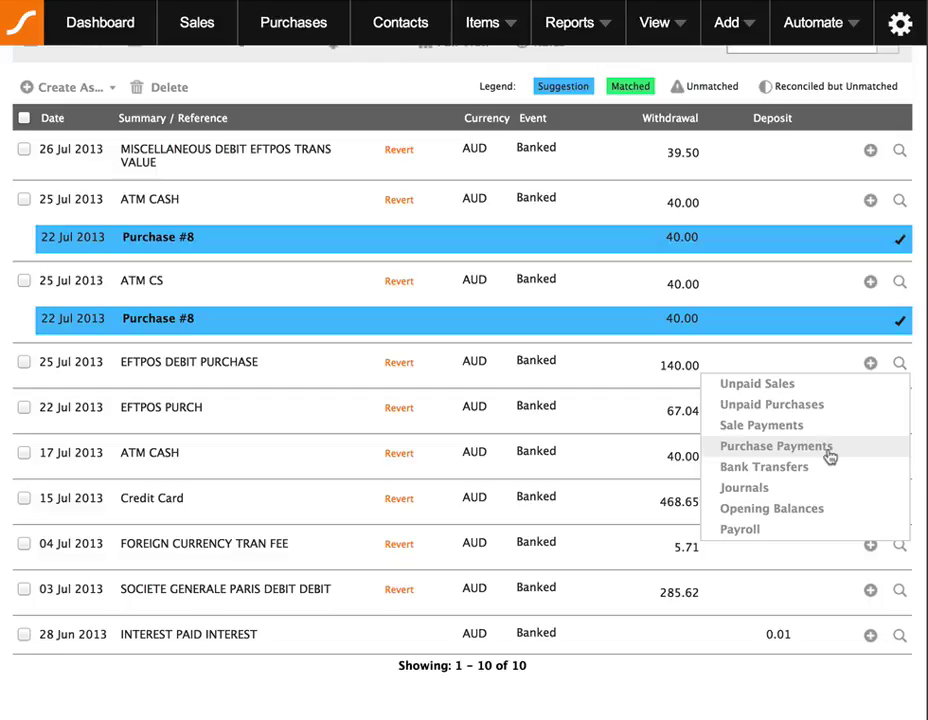
pyautogui.click(763, 455)
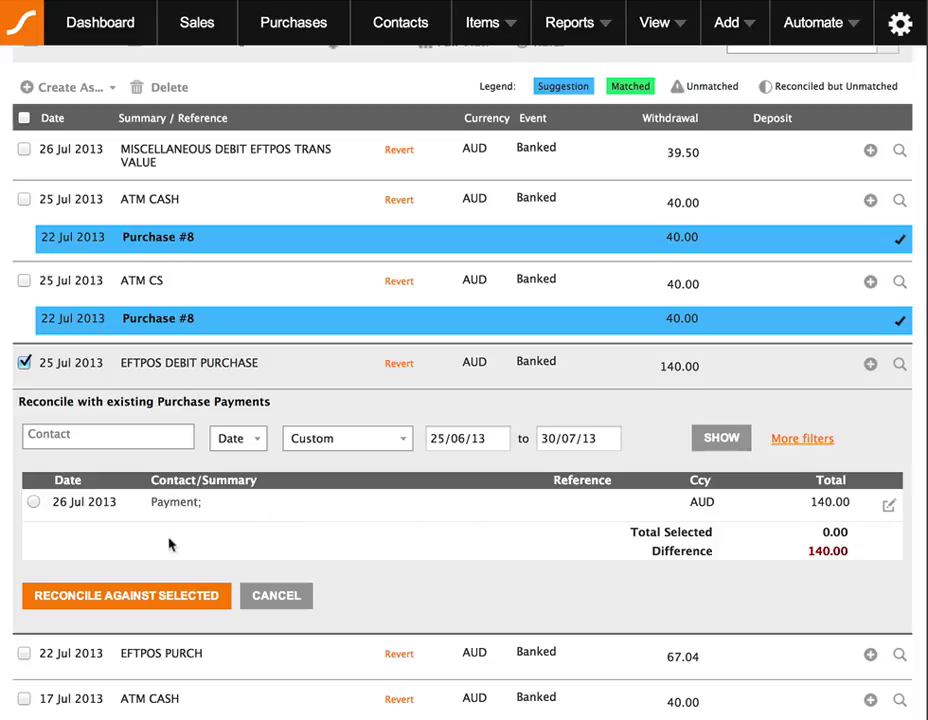
# - Reconcile the EFTPOS DEBIT PURCHASE against the 26 Jul 2013 140.00 payment
pyautogui.click(33, 502)
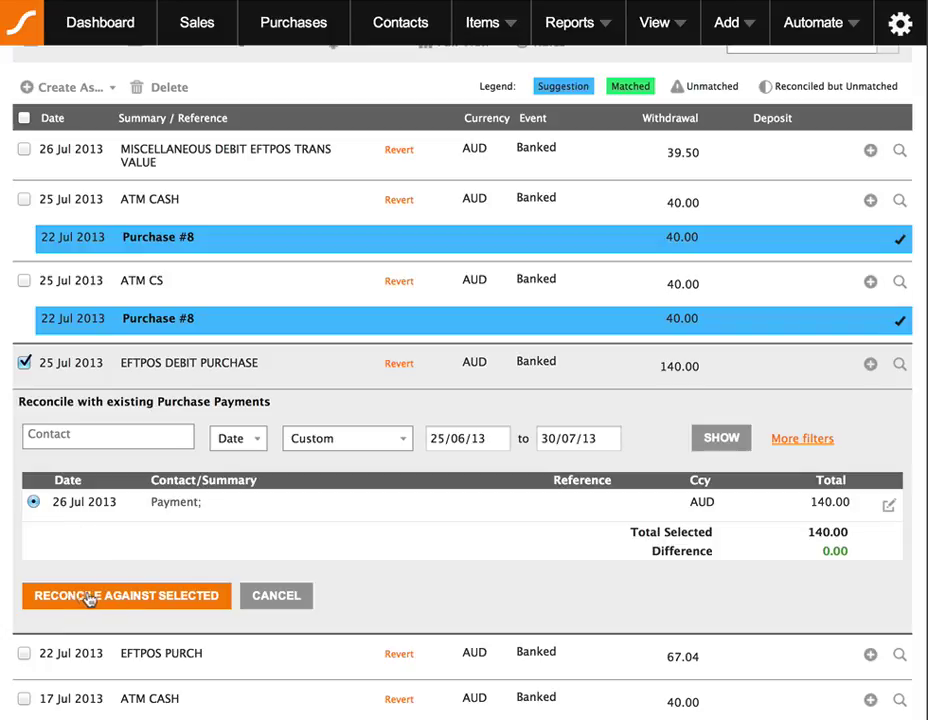
pyautogui.click(148, 598)
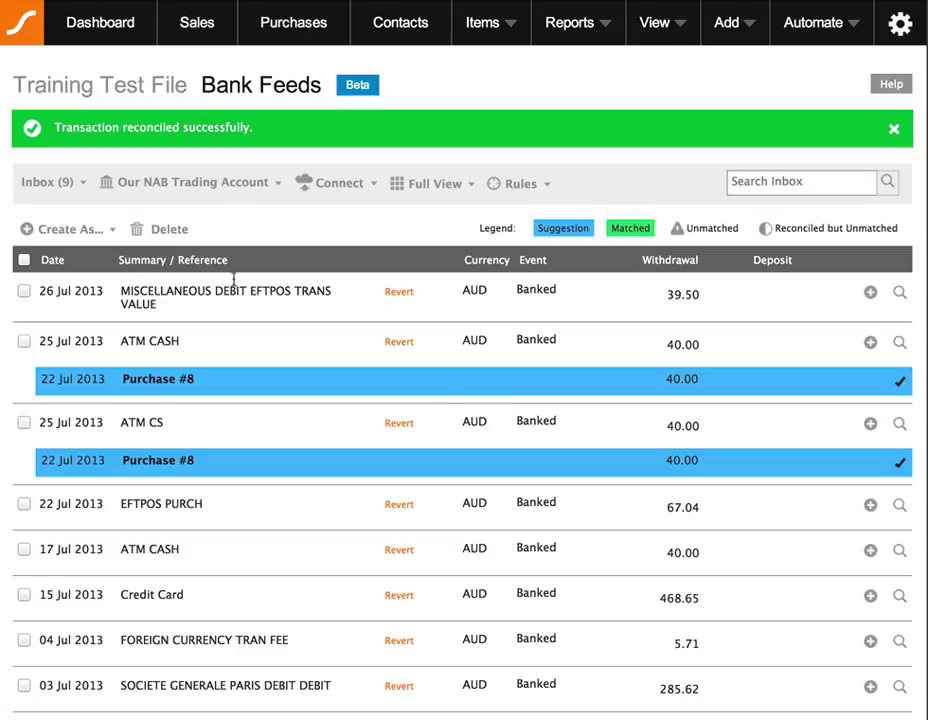
# - Switch the Inbox view to Matched and scroll through the six matched transactions
pyautogui.click(58, 186)
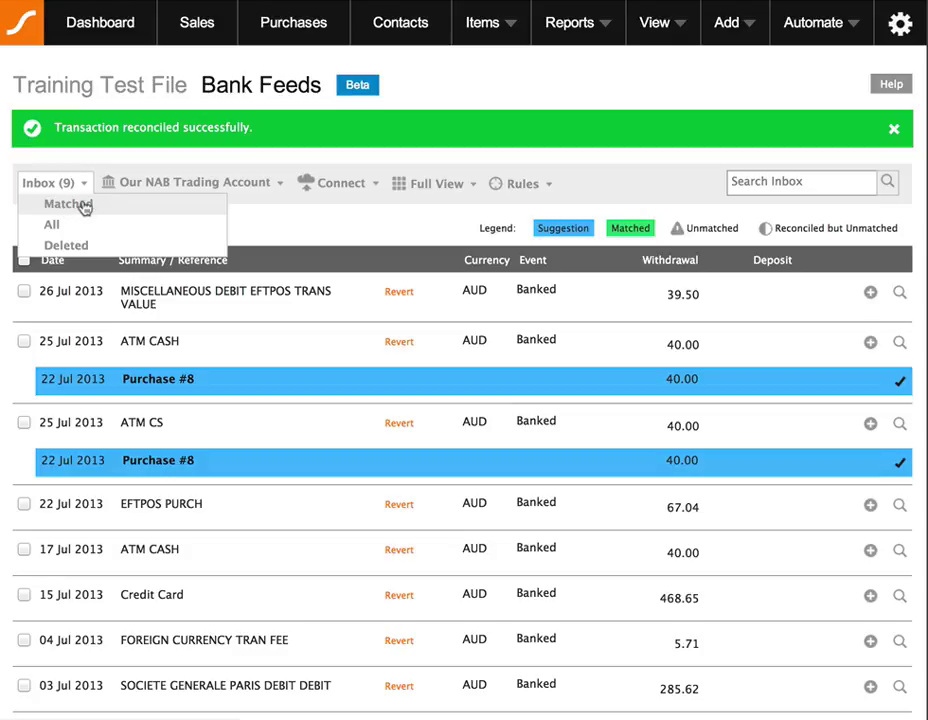
pyautogui.click(85, 206)
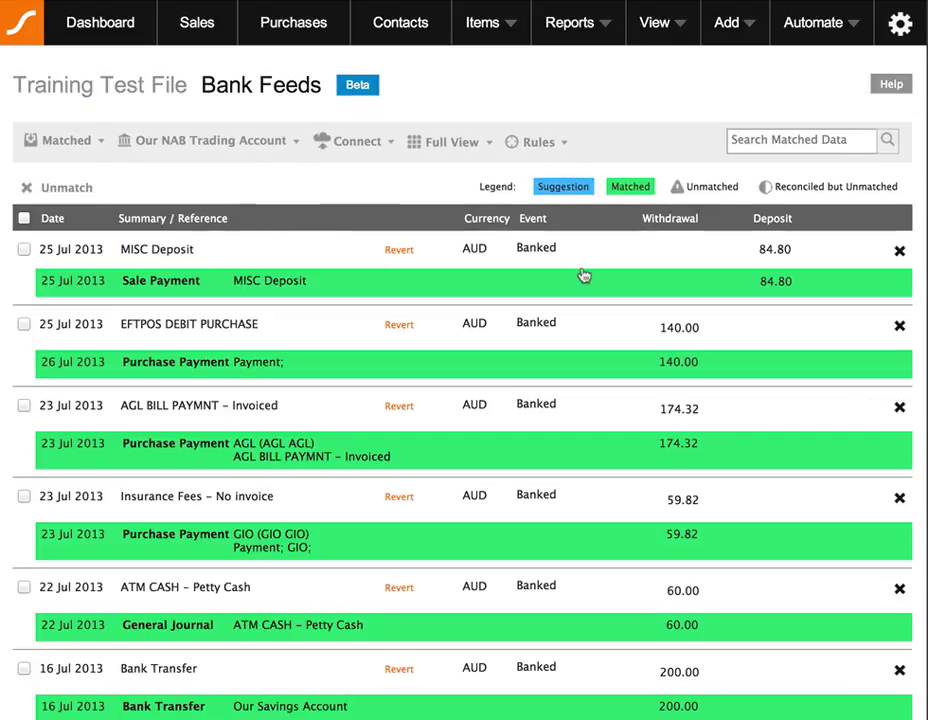
pyautogui.scroll(-3, 615, 362)
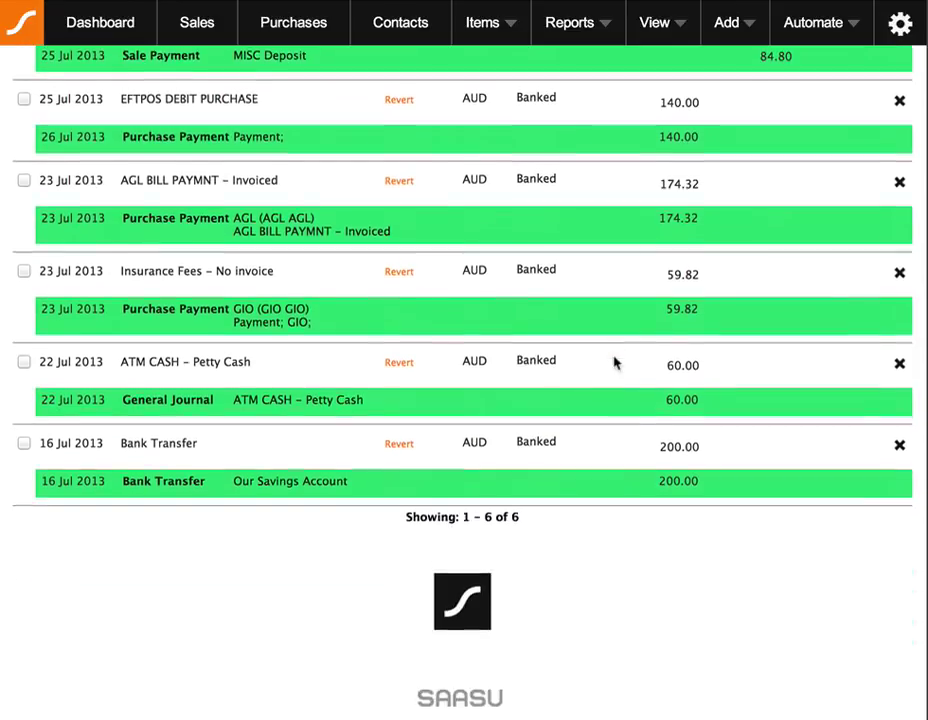
pyautogui.scroll(3, 615, 362)
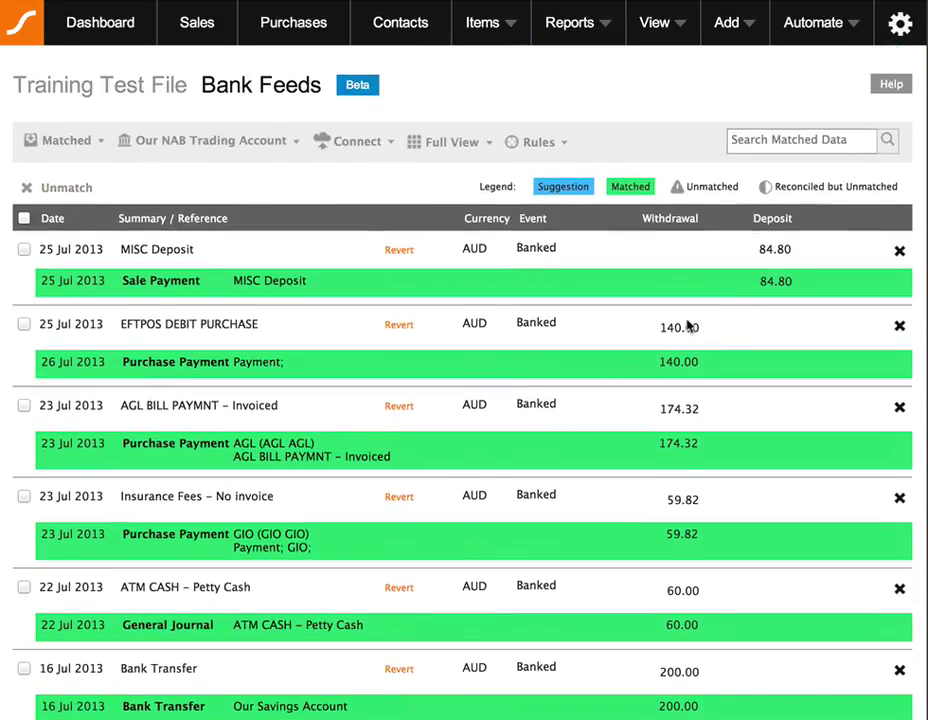
# - Unreconcile the matched 140.00 EFTPOS DEBIT PURCHASE and confirm with OK
pyautogui.click(899, 327)
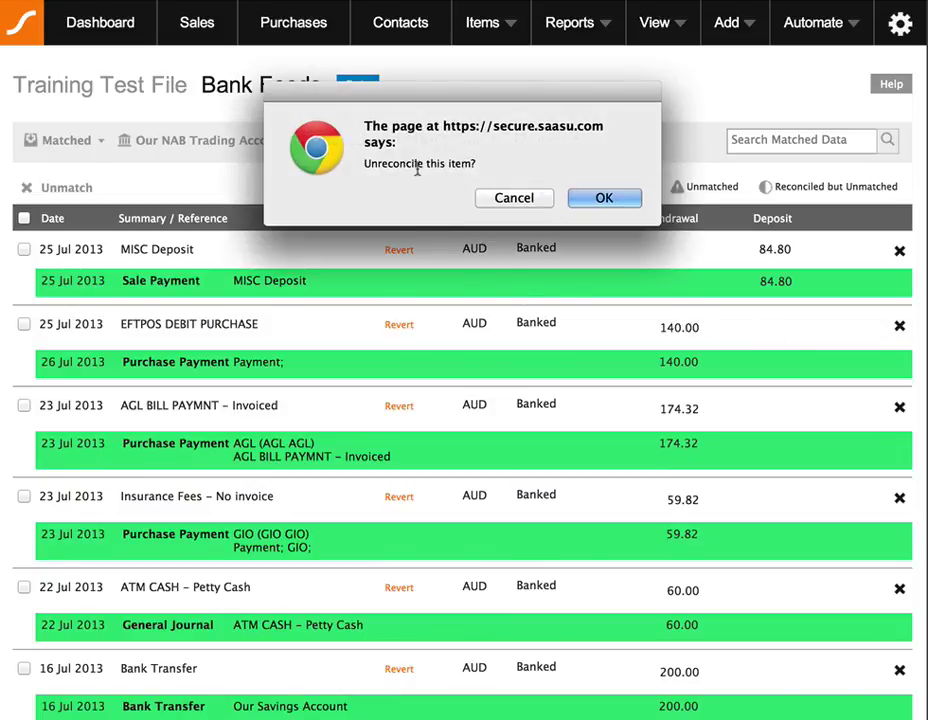
pyautogui.click(603, 198)
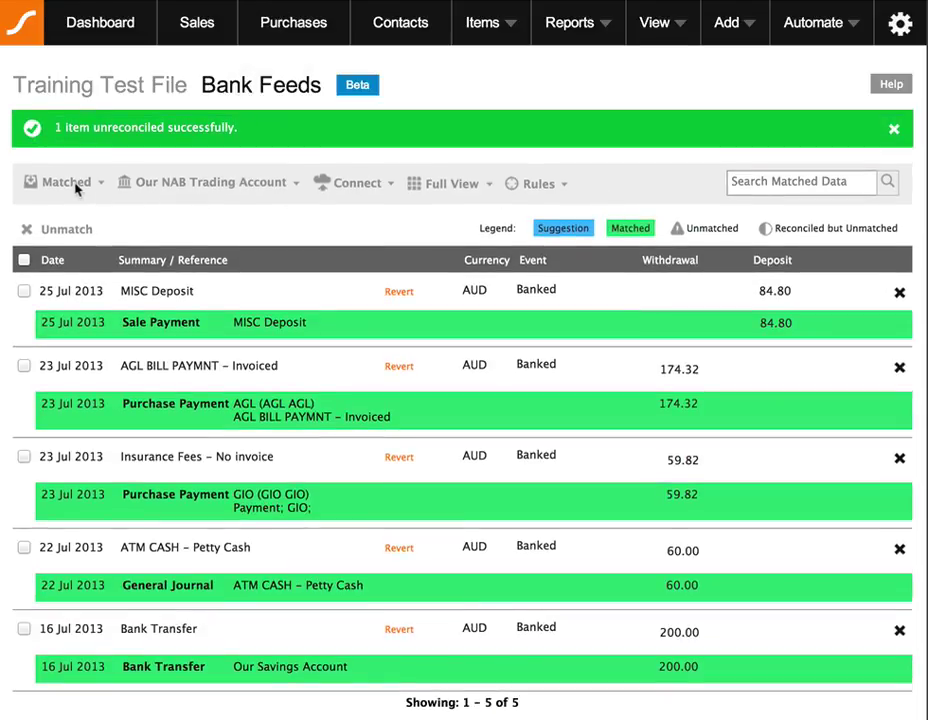
# - Return to the Inbox and search Purchase Payments matching the 140.00 EFTPOS DEBIT PURCHASE
pyautogui.click(77, 189)
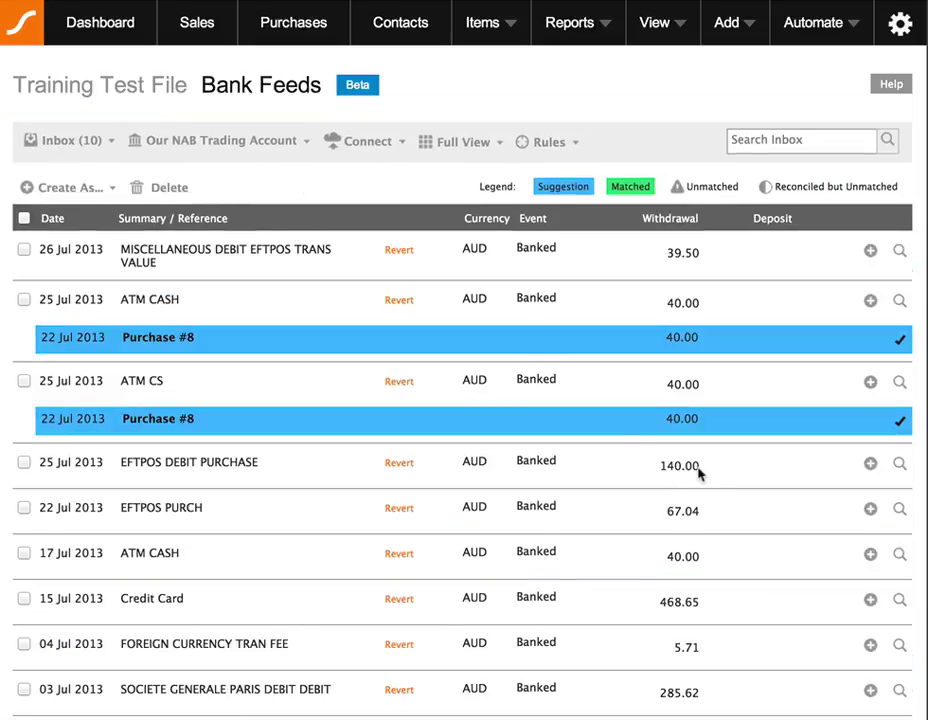
pyautogui.click(870, 464)
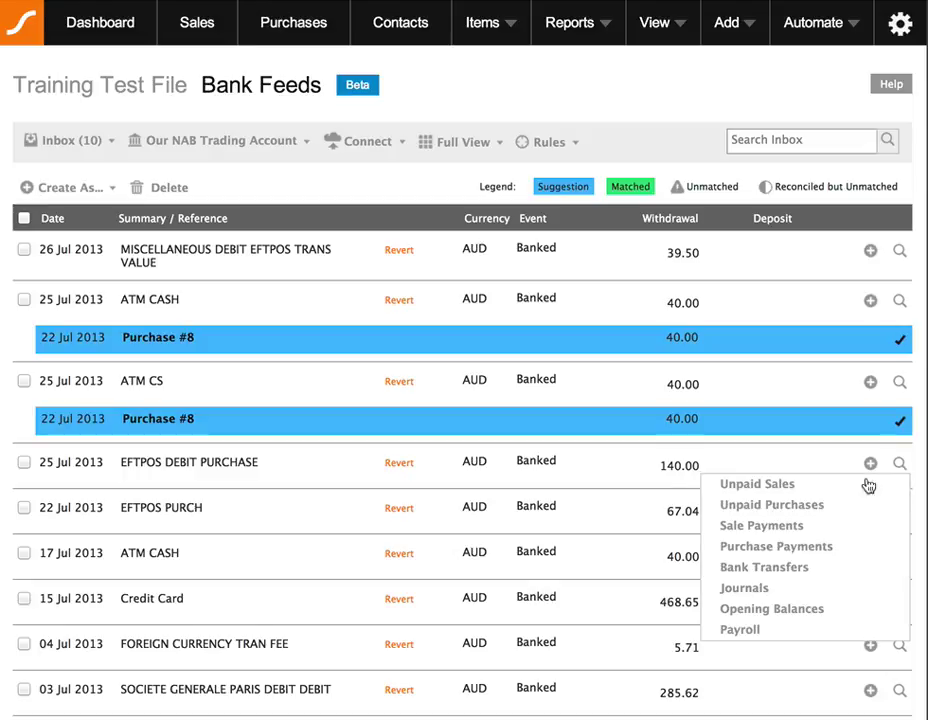
pyautogui.click(795, 549)
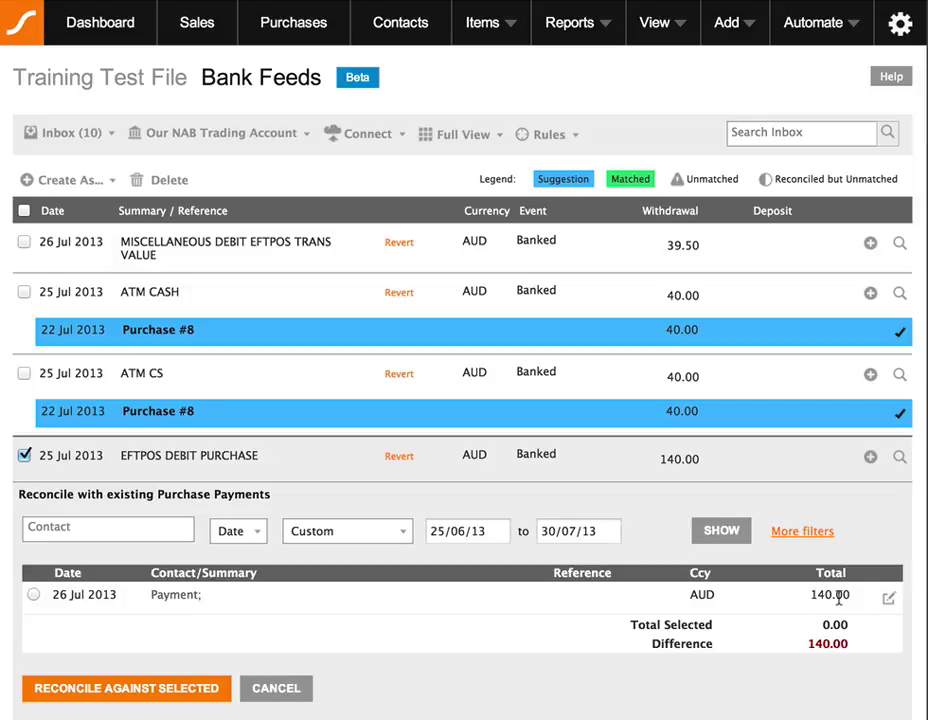
pyautogui.scroll(1, 838, 596)
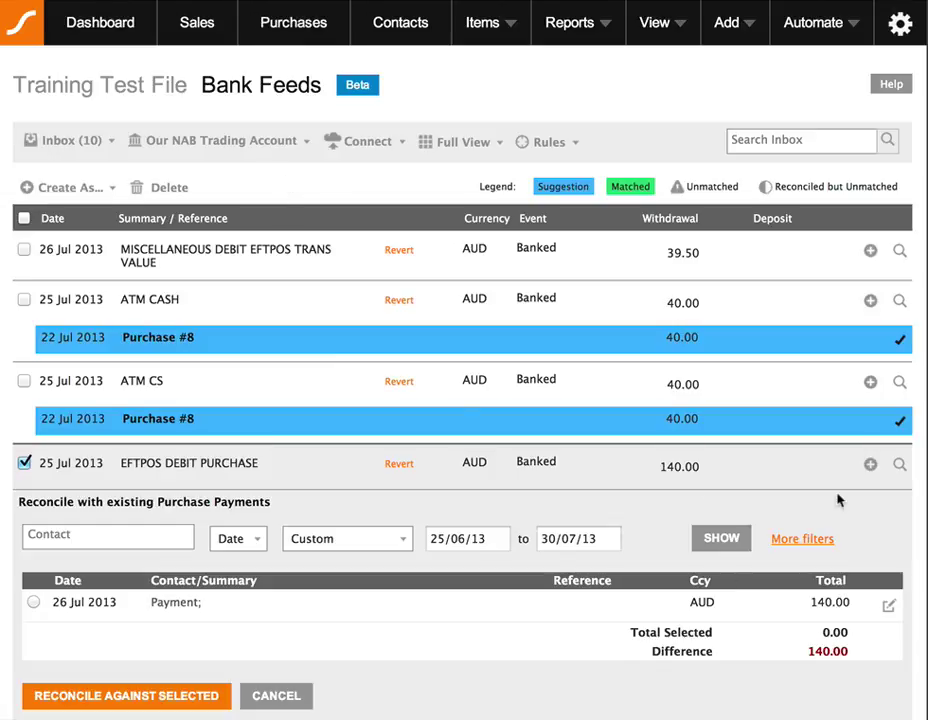
# - Edit the 140.00 payment's Date paid from 26/07/13 to 25/07/13 and save it
pyautogui.click(892, 603)
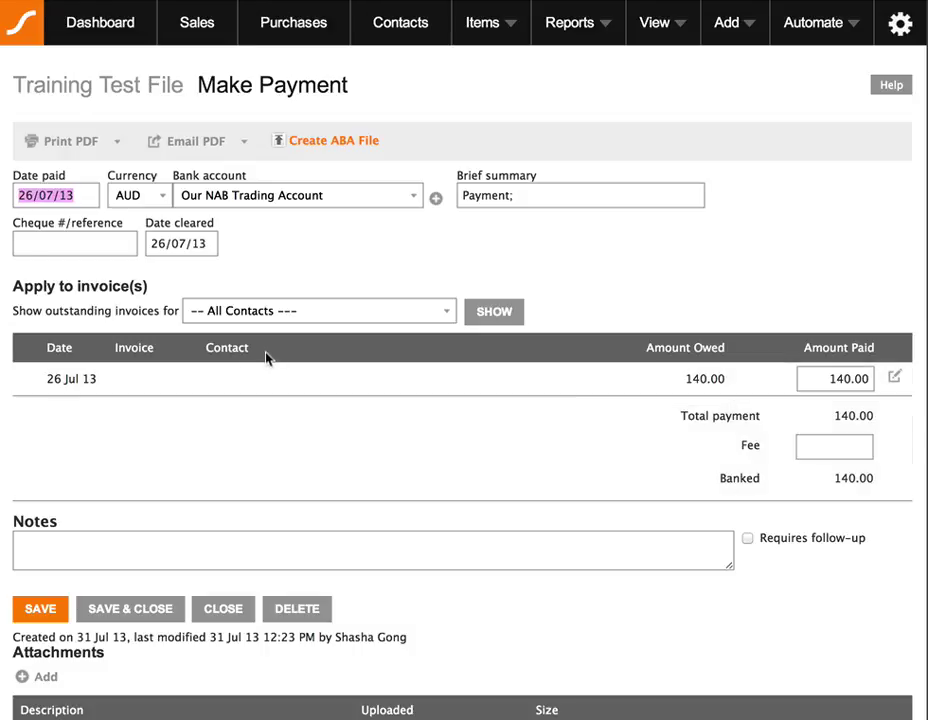
pyautogui.click(47, 196)
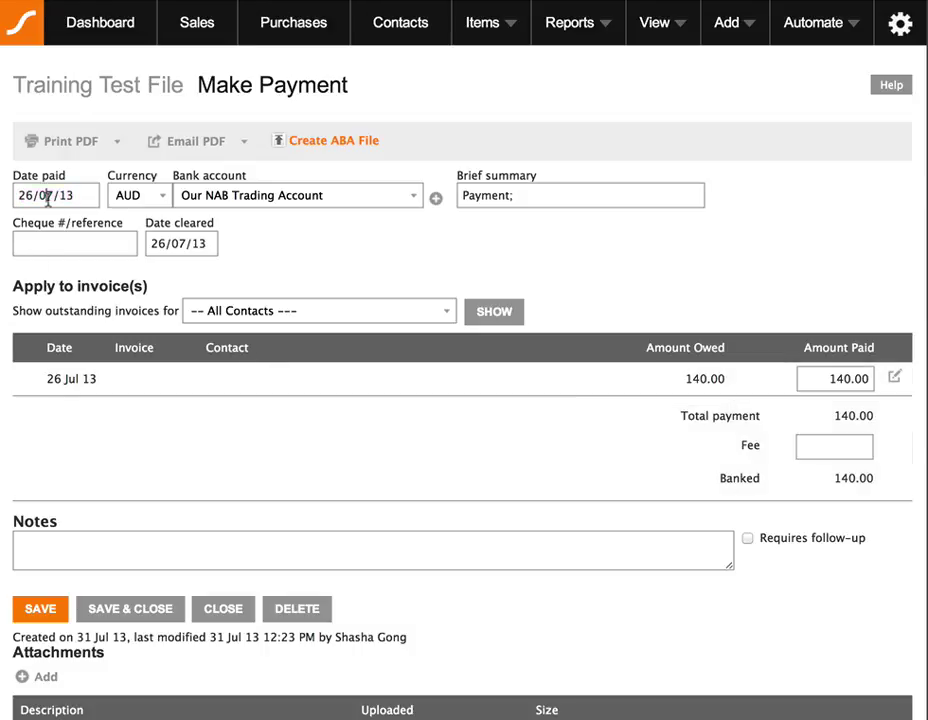
pyautogui.press('BackSpace')
pyautogui.write('5')
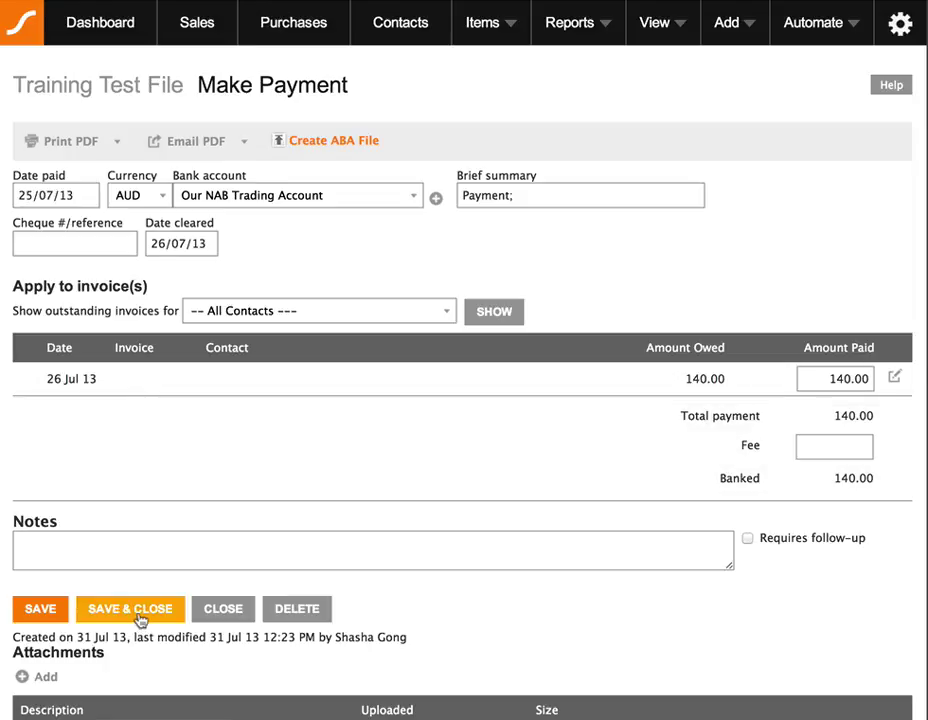
pyautogui.click(140, 620)
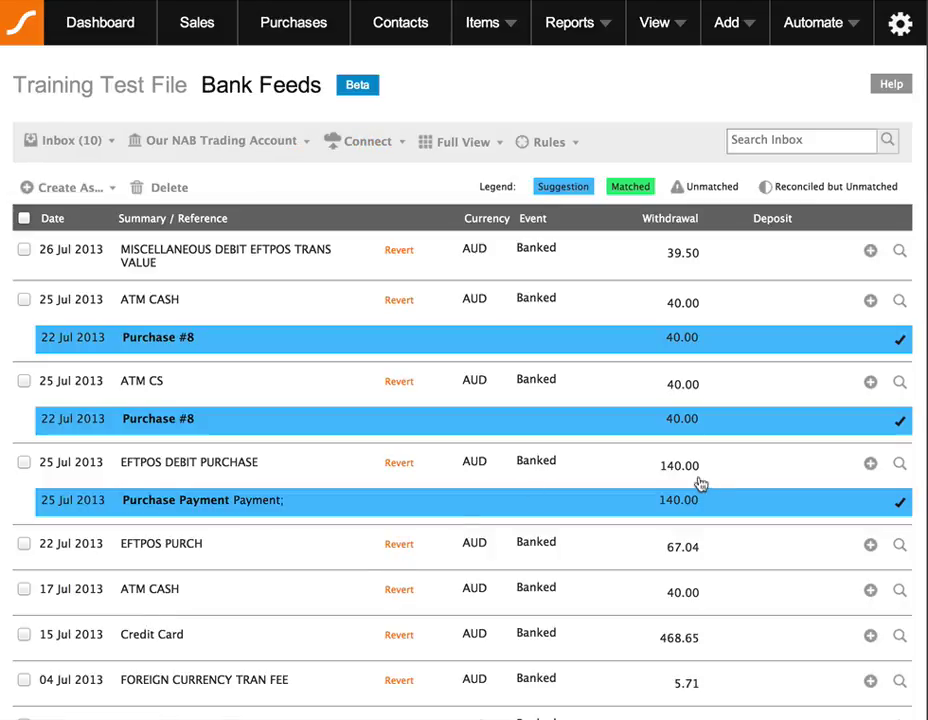
# - Accept the suggested 140.00 purchase payment for the EFTPOS DEBIT PURCHASE
pyautogui.click(900, 505)
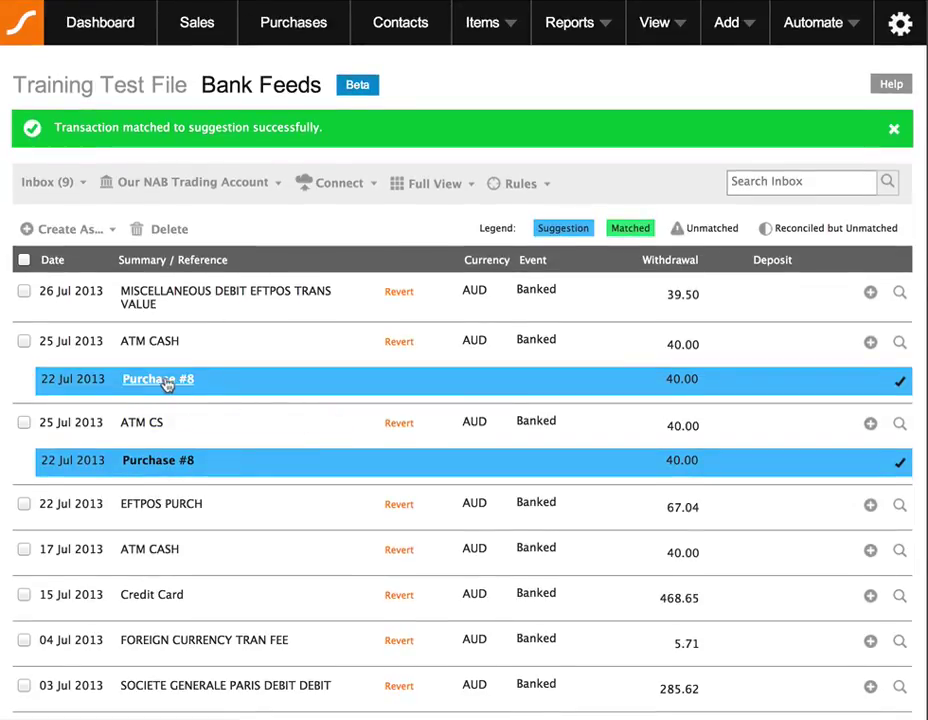
# - Tick the checkbox of the duplicate 25 Jul ATM CS row
pyautogui.click(290, 33)
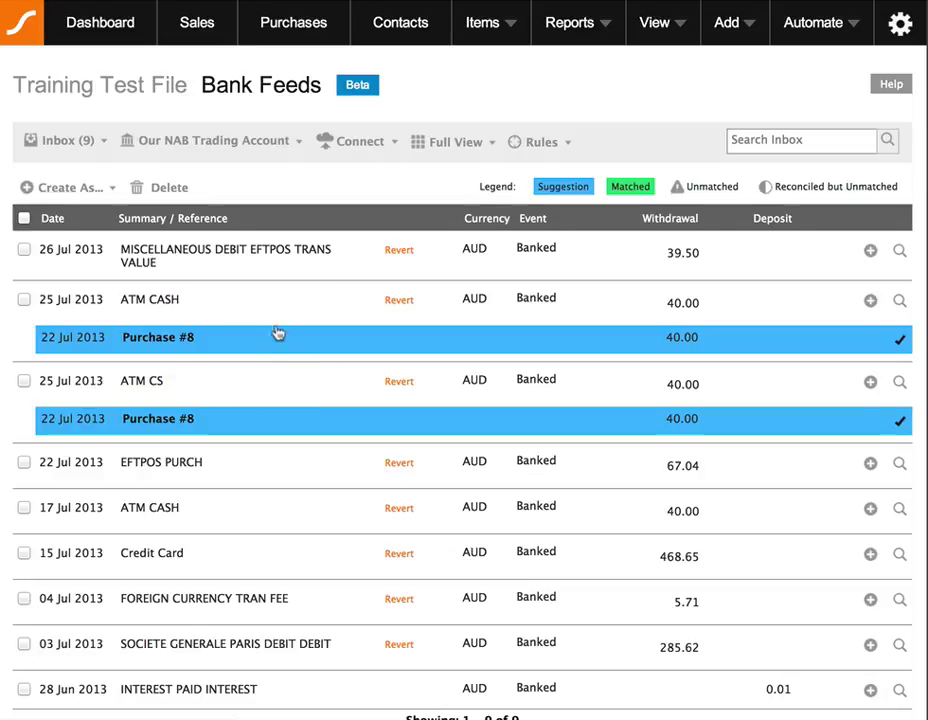
# - Delete the duplicate ATM CS transaction, then accept Purchase #8 as the match for 25 Jul ATM CASH
pyautogui.click(24, 382)
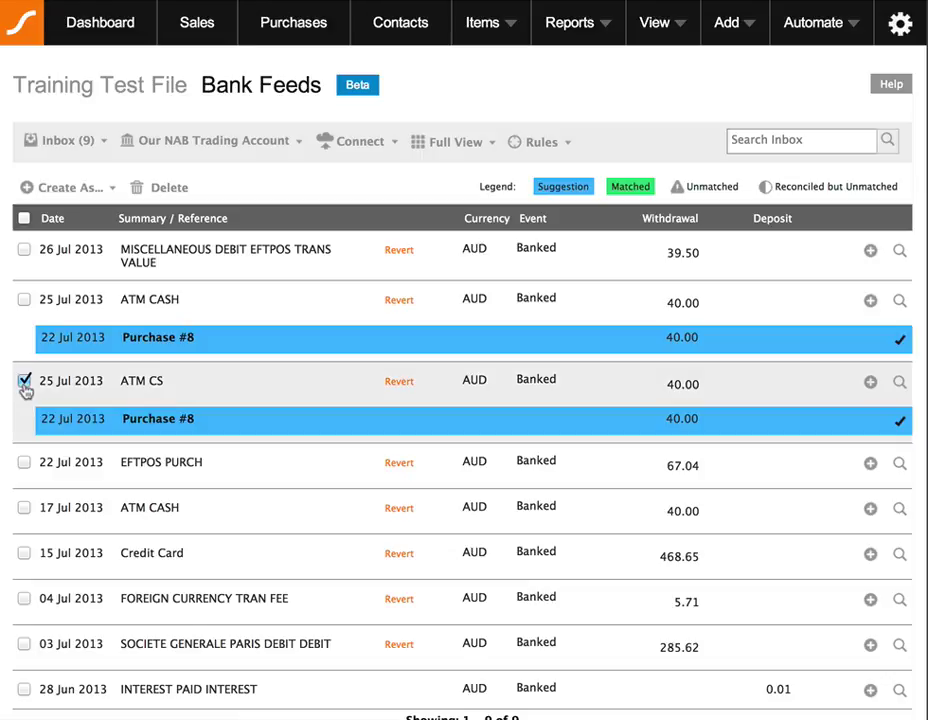
pyautogui.click(178, 188)
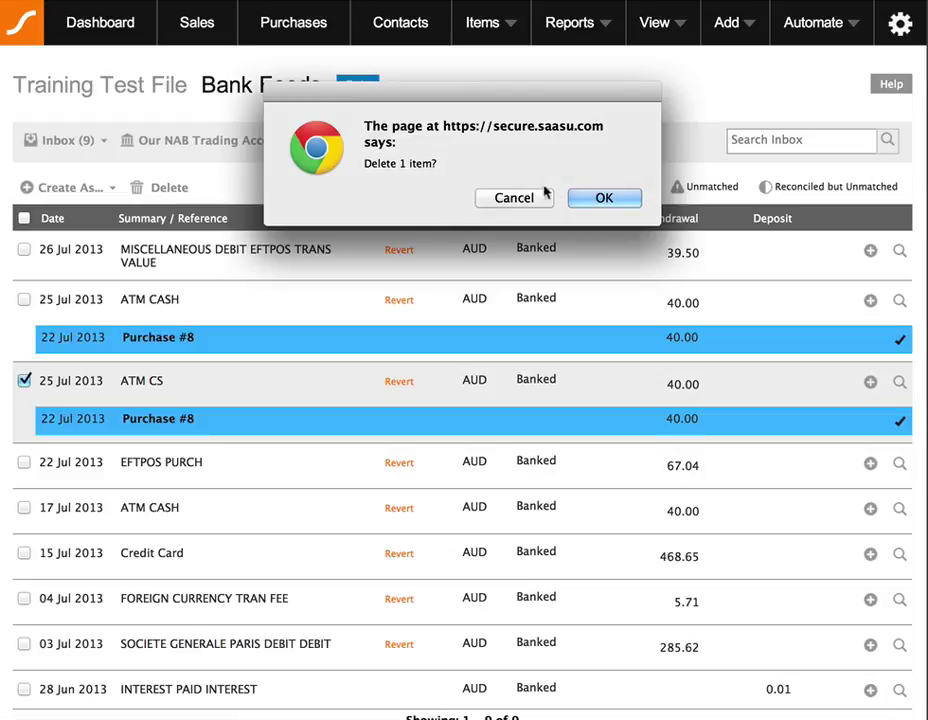
pyautogui.click(603, 198)
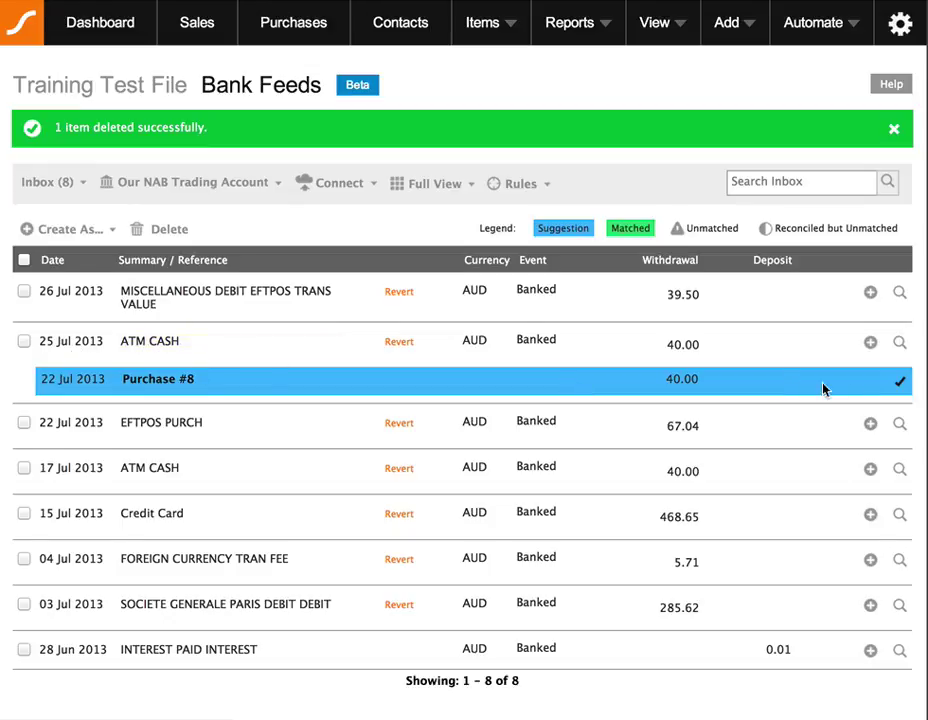
pyautogui.click(900, 384)
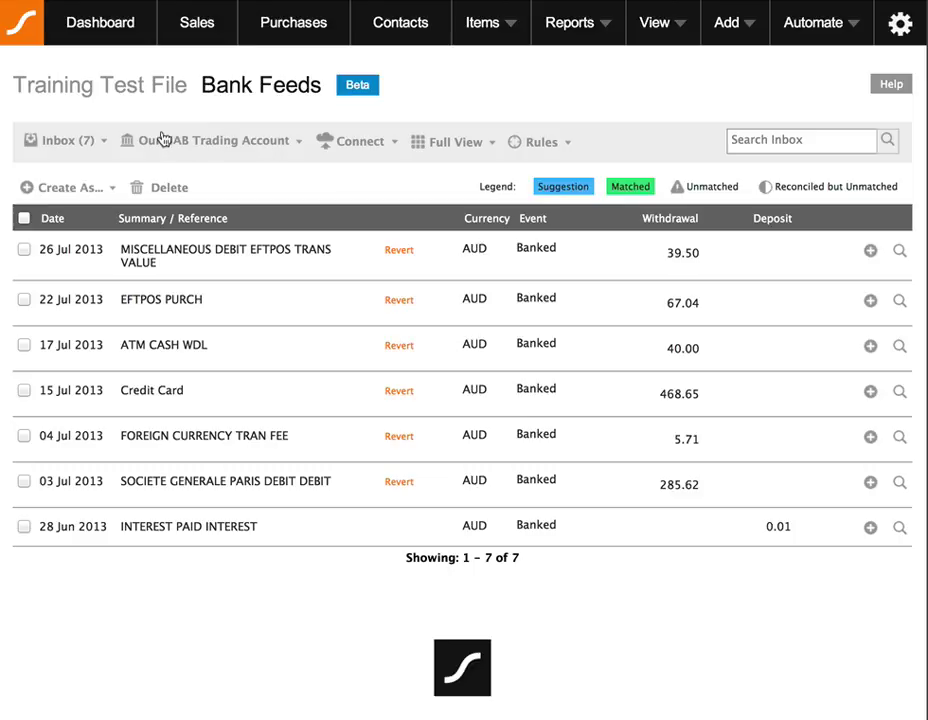
pyautogui.click(210, 141)
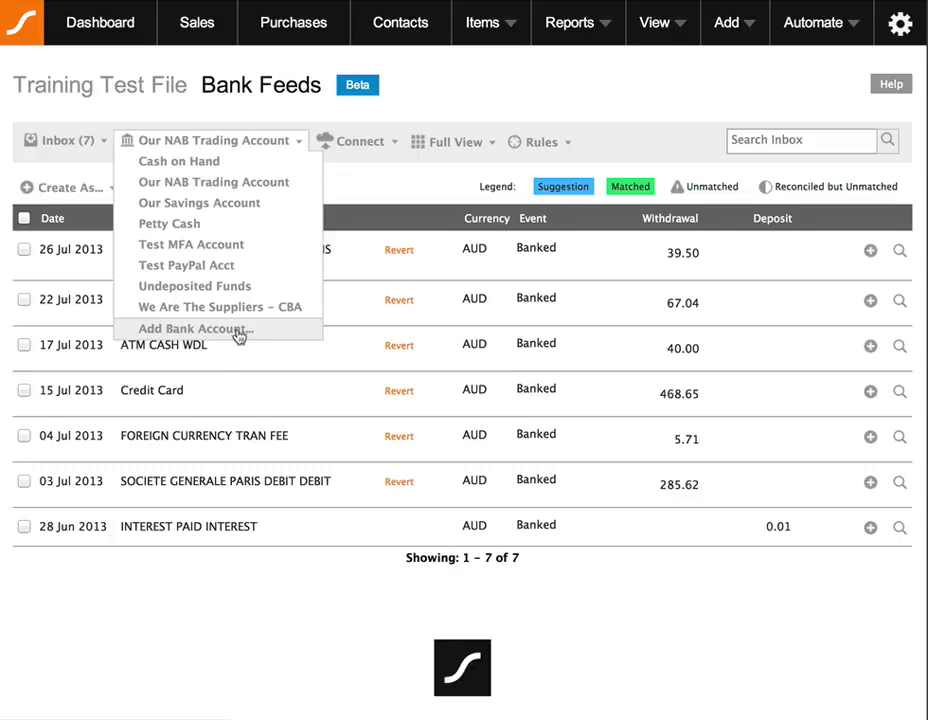
pyautogui.click(410, 199)
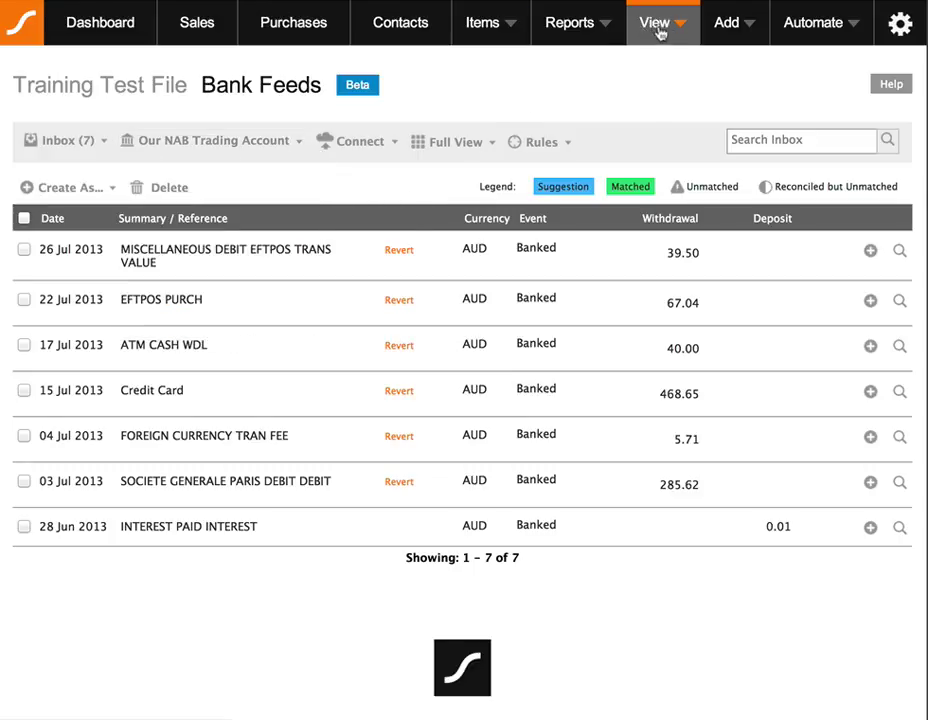
pyautogui.click(720, 24)
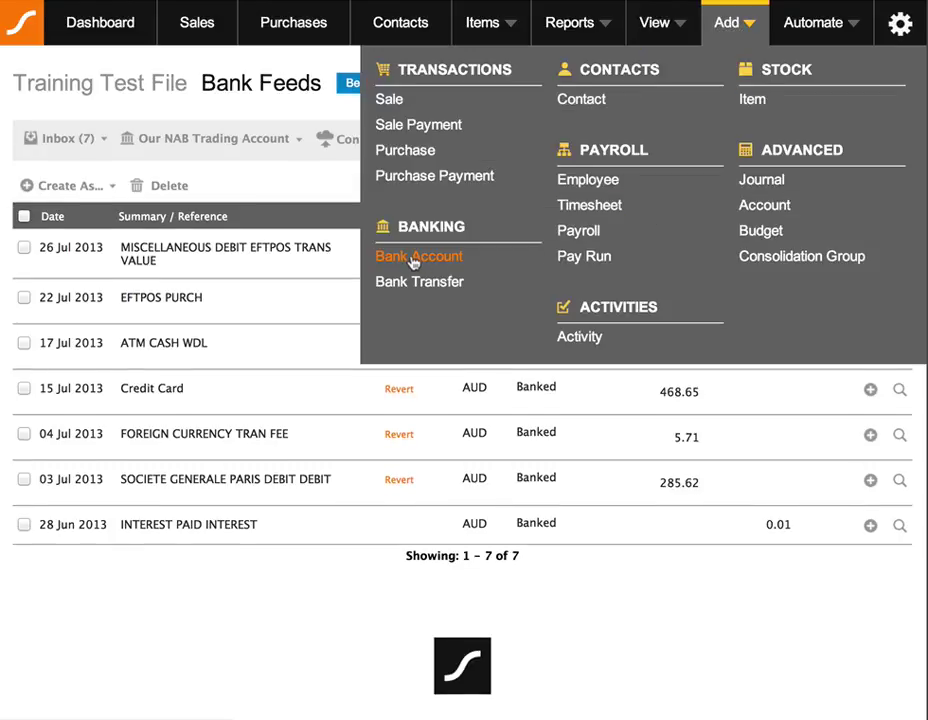
pyautogui.click(284, 190)
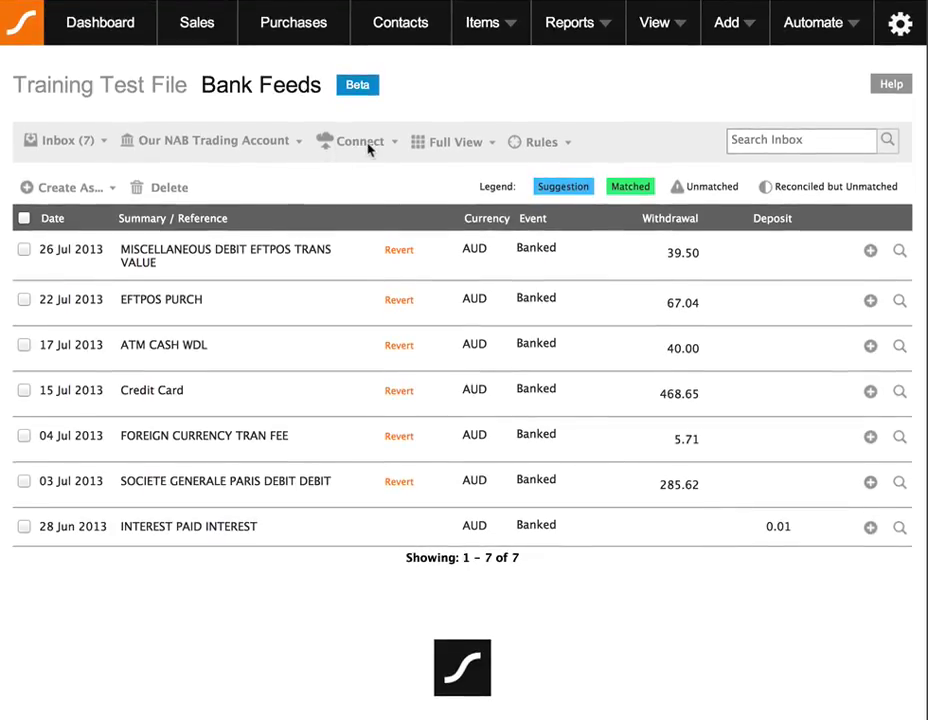
pyautogui.click(362, 143)
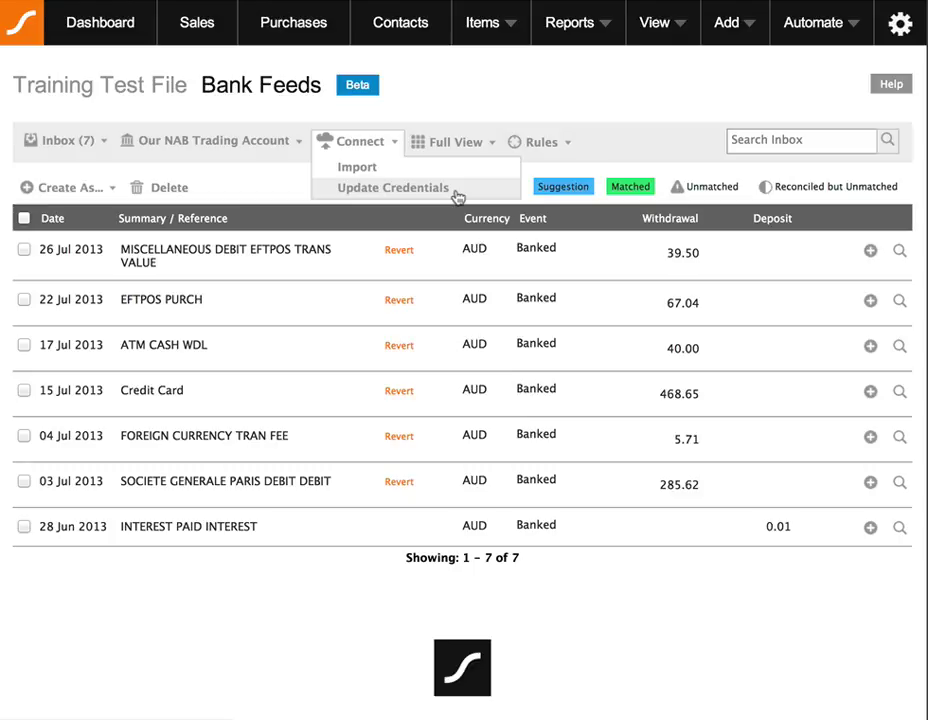
pyautogui.click(462, 145)
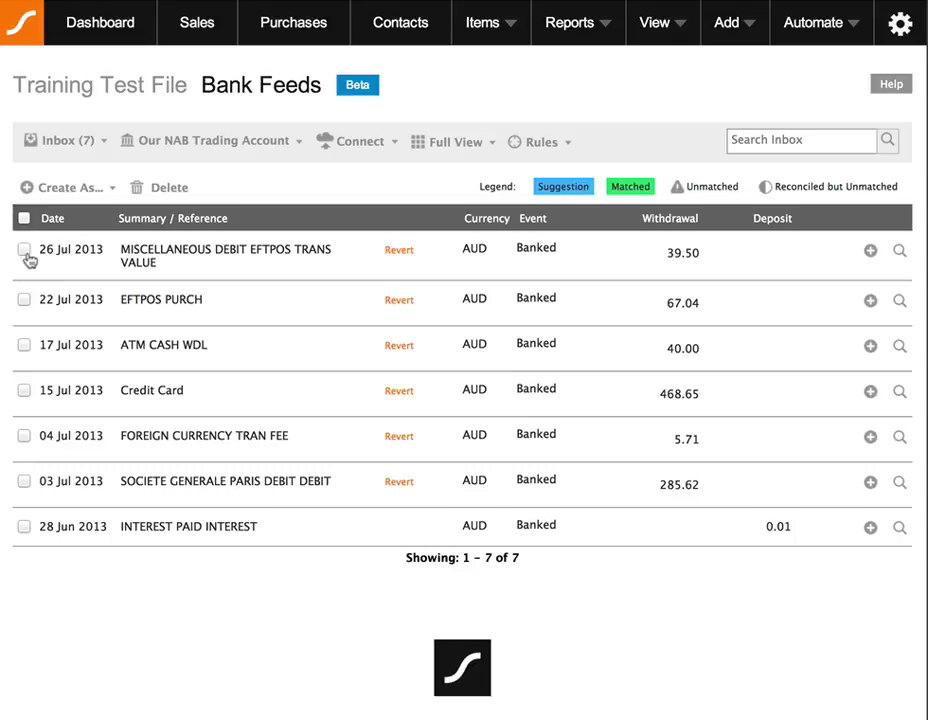
# - Tick the 15 Jul Credit Card and 17 Jul ATM CASH WDL transactions and check the Create As... choices
pyautogui.click(24, 392)
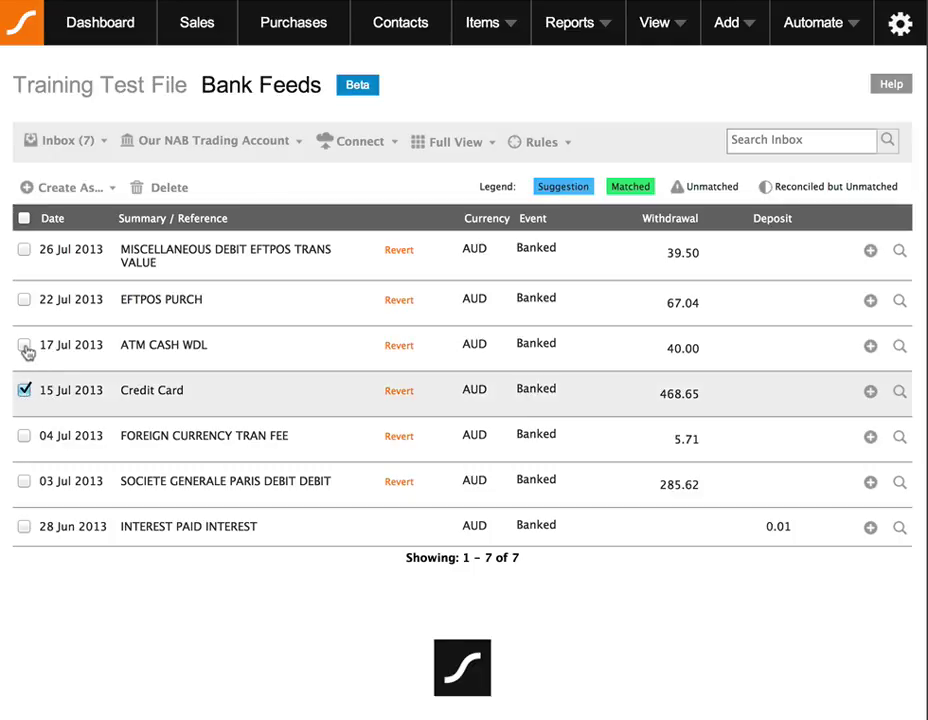
pyautogui.click(24, 346)
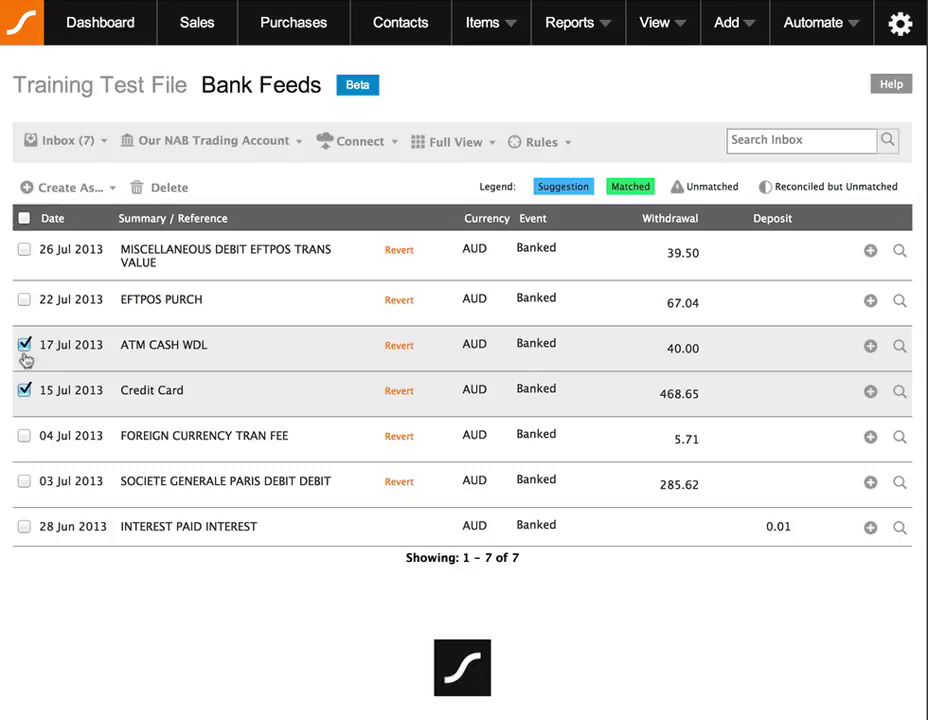
pyautogui.click(64, 189)
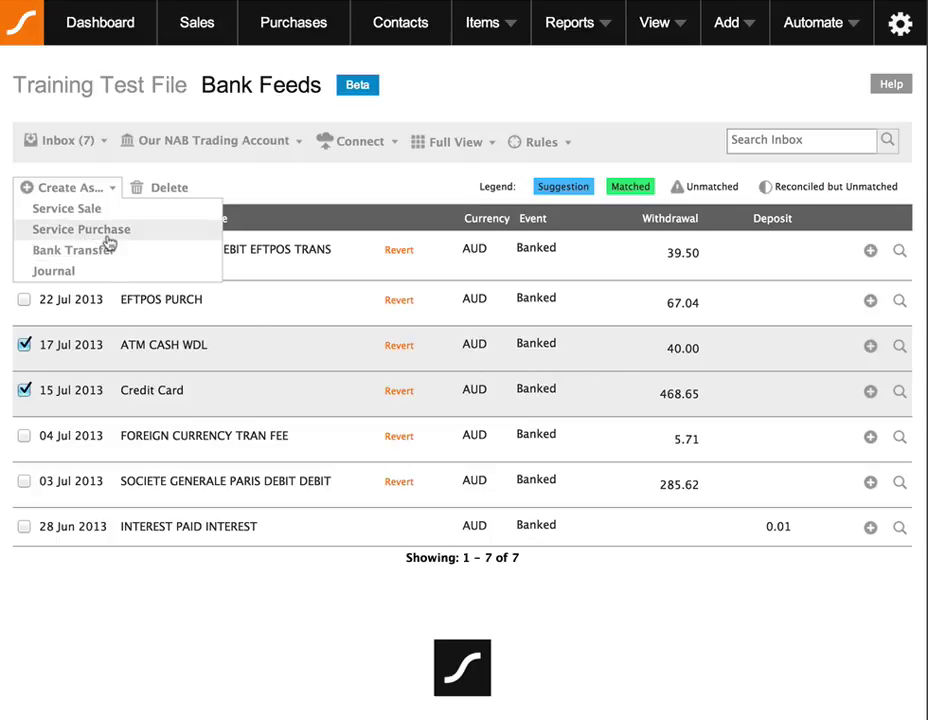
pyautogui.click(313, 201)
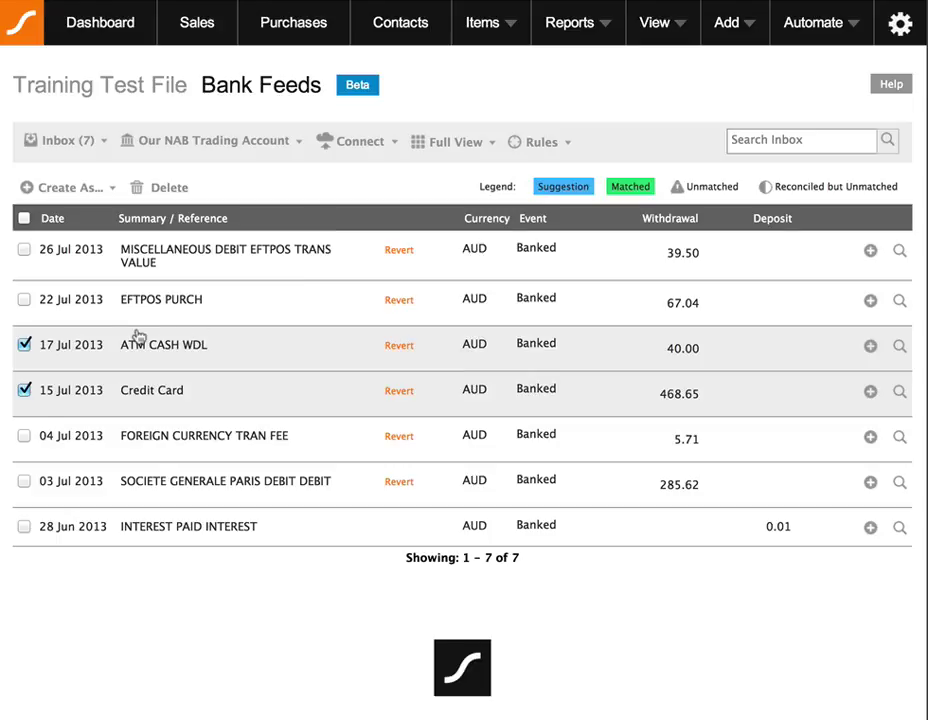
pyautogui.click(23, 389)
pyautogui.click(23, 389)
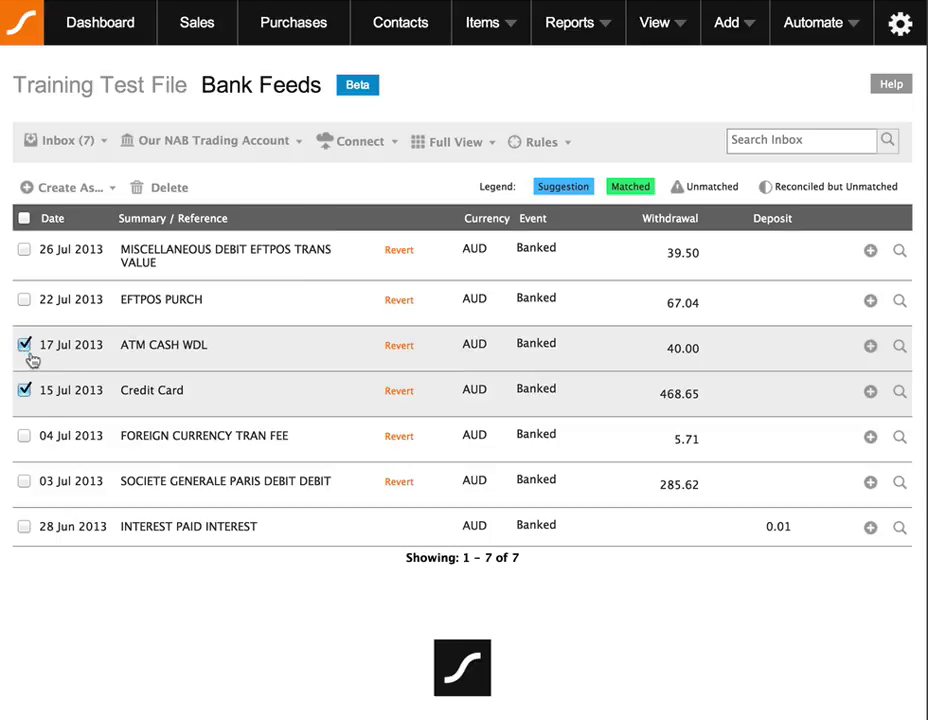